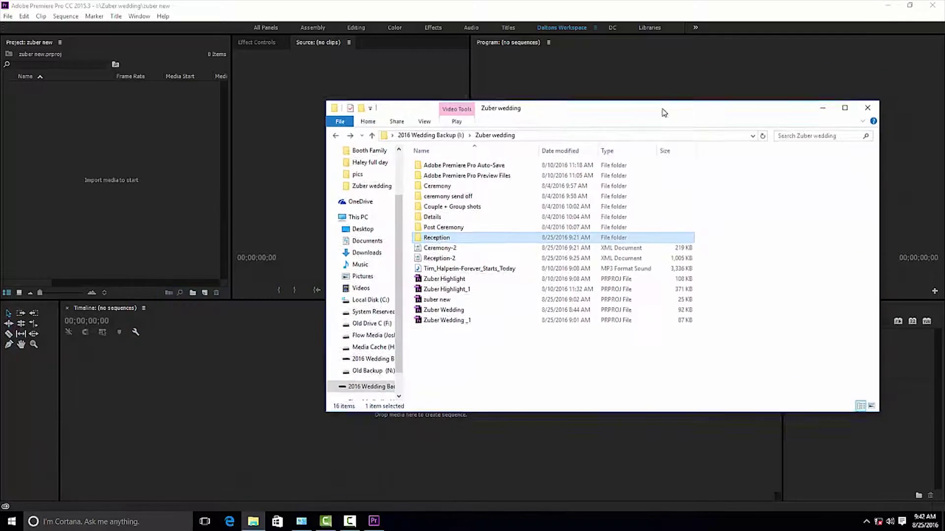
# Examine the wedding footage folders, the Ceremony and Reception clips, and the Ceremony-2 and Reception-2 XML files
pyautogui.moveTo(661, 111); pyautogui.dragTo(561, 119)
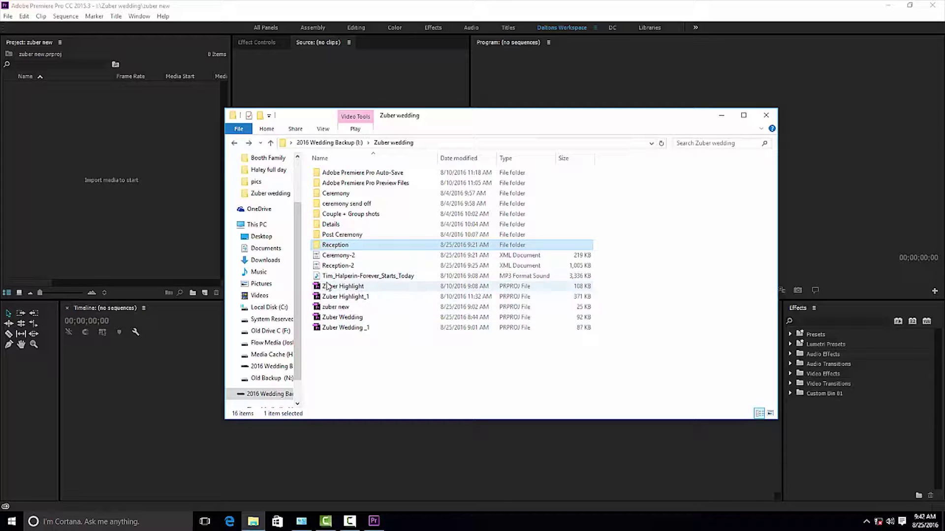
pyautogui.keyDown('shift'); pyautogui.click(337, 195); pyautogui.keyUp('shift')
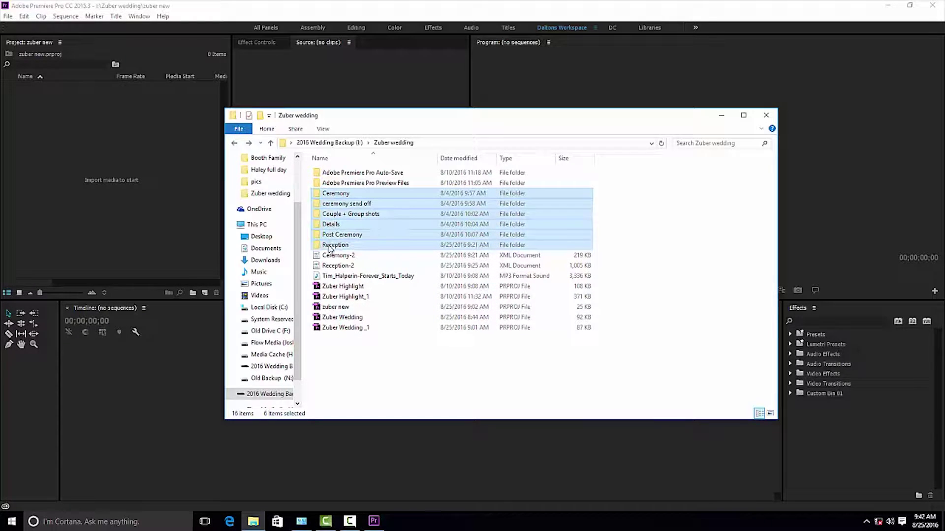
pyautogui.click(340, 266)
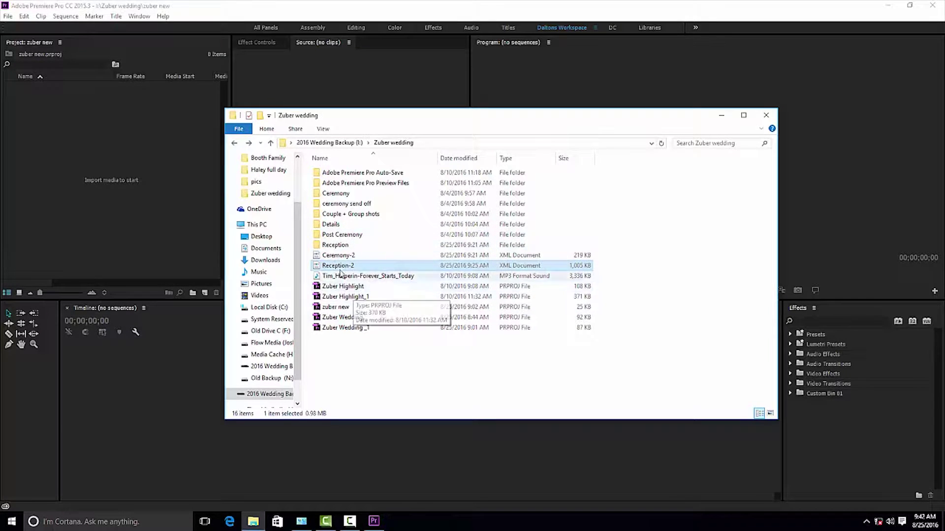
pyautogui.doubleClick(338, 193)
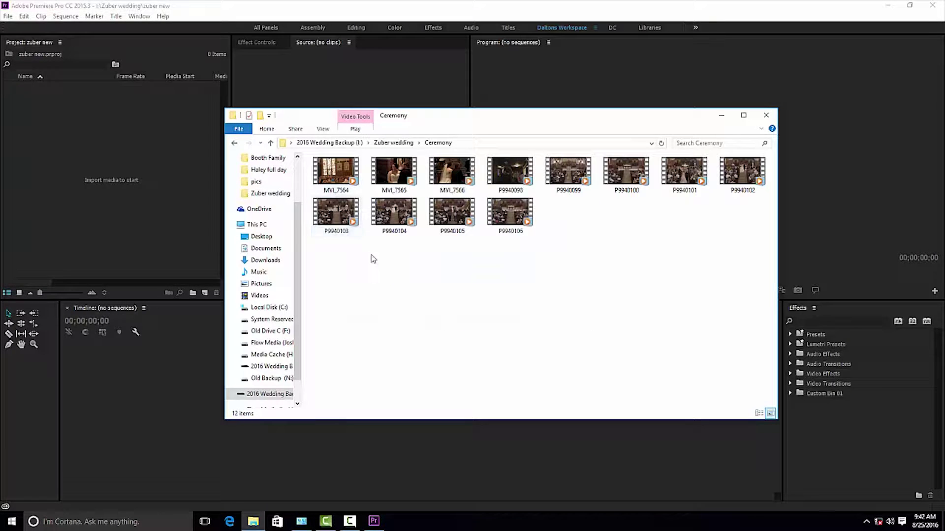
pyautogui.hotkey('alt', 'Left')
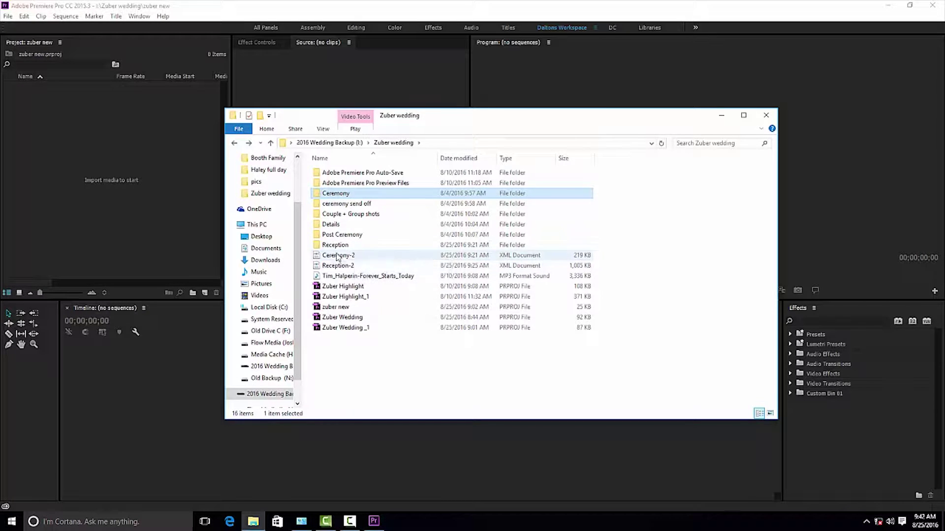
pyautogui.click(336, 257)
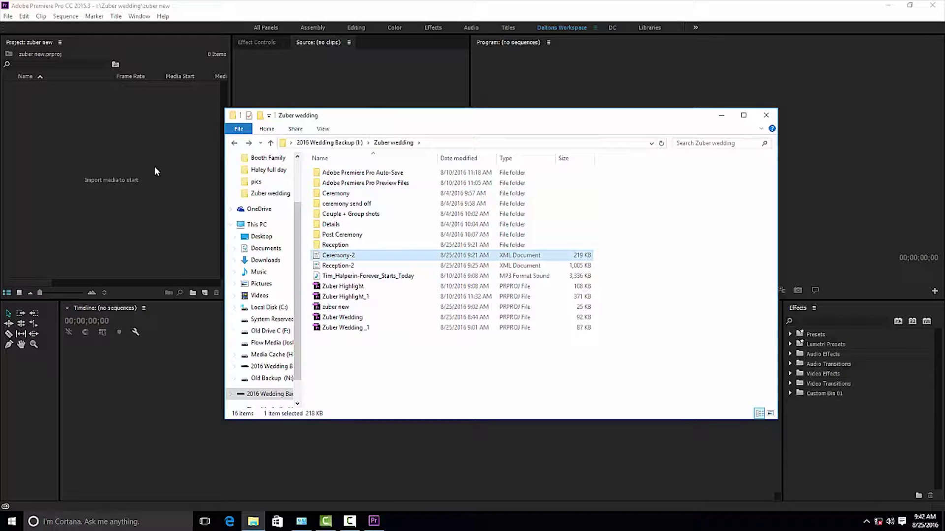
pyautogui.doubleClick(328, 194)
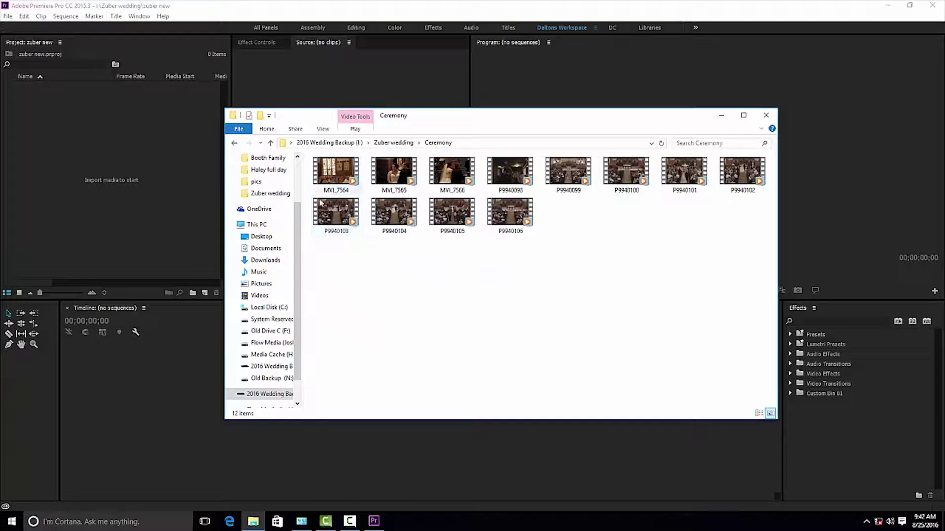
pyautogui.hotkey('alt', 'Left')
pyautogui.doubleClick(335, 245)
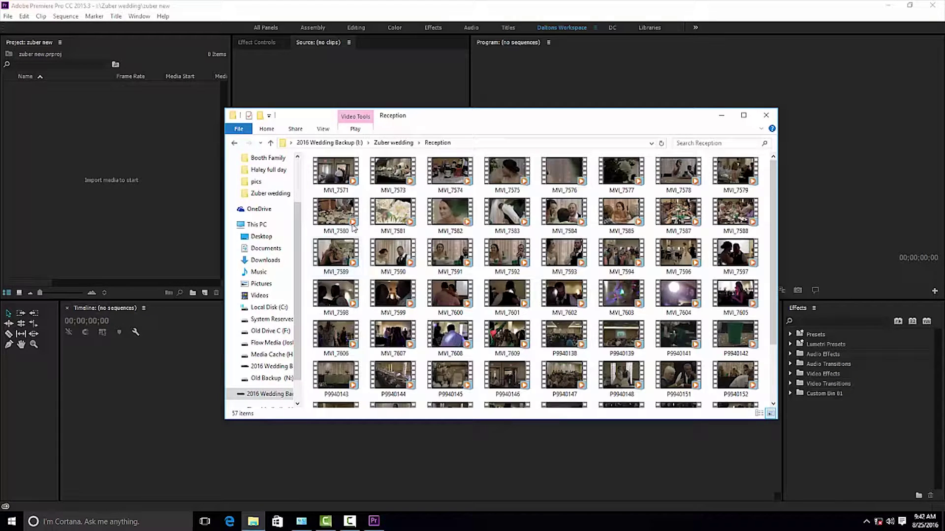
pyautogui.scroll(-3, 371, 227)
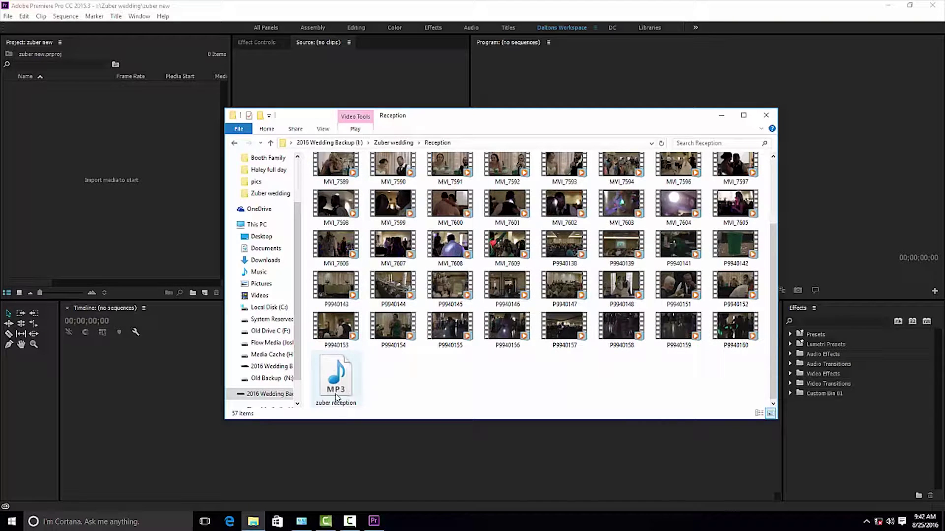
pyautogui.scroll(1, 344, 391)
pyautogui.press('BackSpace')
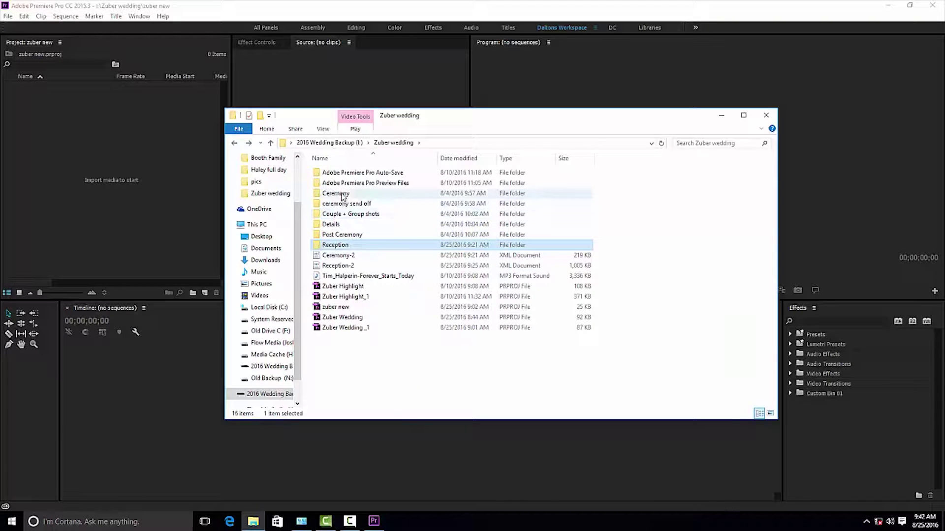
# Import the ceremony send off, Couple + Group shots, Details and Post Ceremony folders plus the Ceremony-2 and Reception-2 XML files into the Premiere Pro project
pyautogui.click(336, 204)
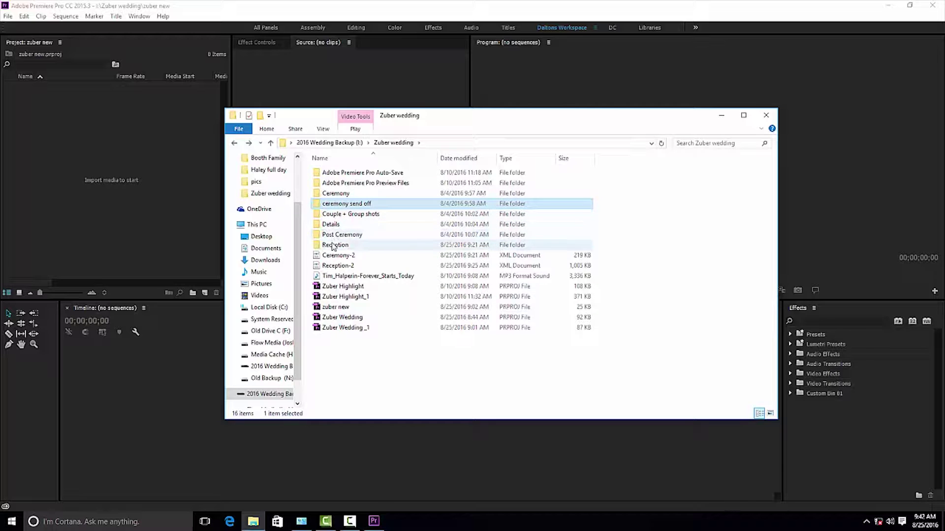
pyautogui.keyDown('shift'); pyautogui.click(337, 266); pyautogui.keyUp('shift')
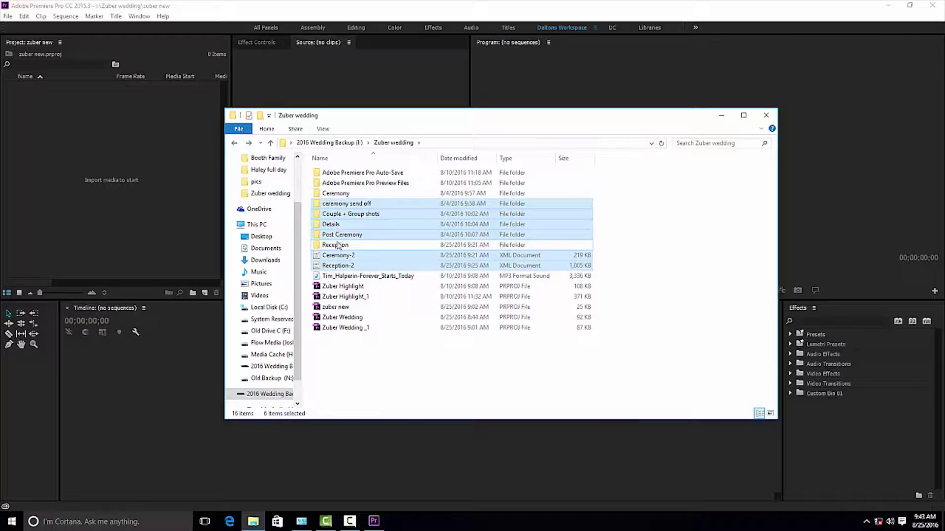
pyautogui.moveTo(317, 205); pyautogui.dragTo(87, 129)
pyautogui.click(719, 117)
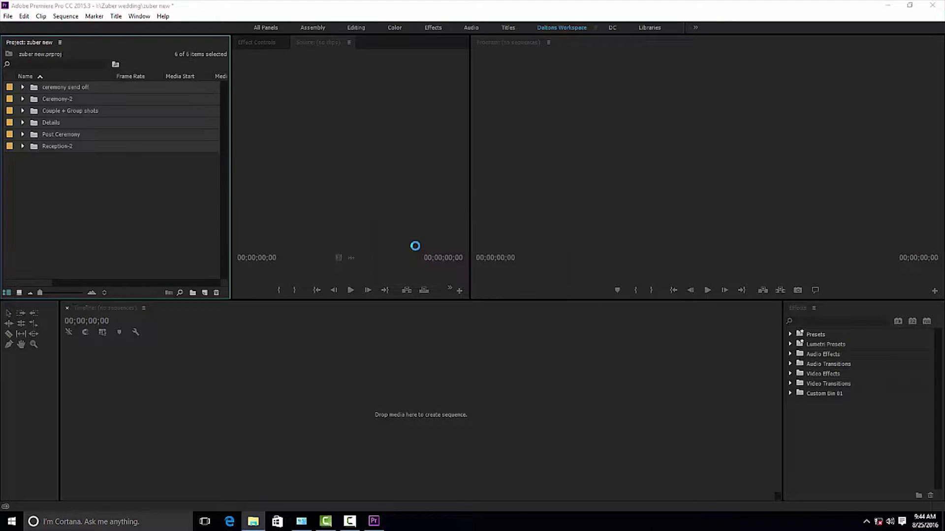
pyautogui.click(128, 230)
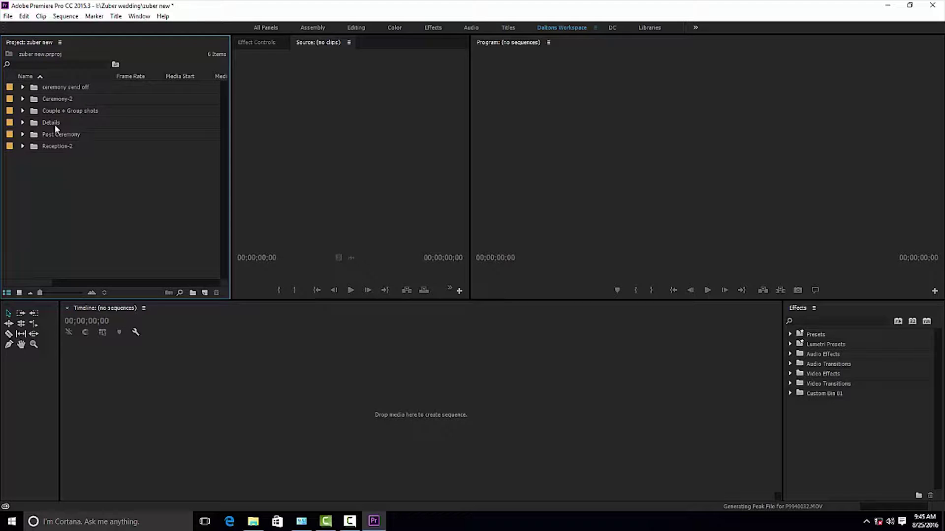
# Rename the synced sequence in the Ceremony-2 bin as Ceremony
pyautogui.click(22, 99)
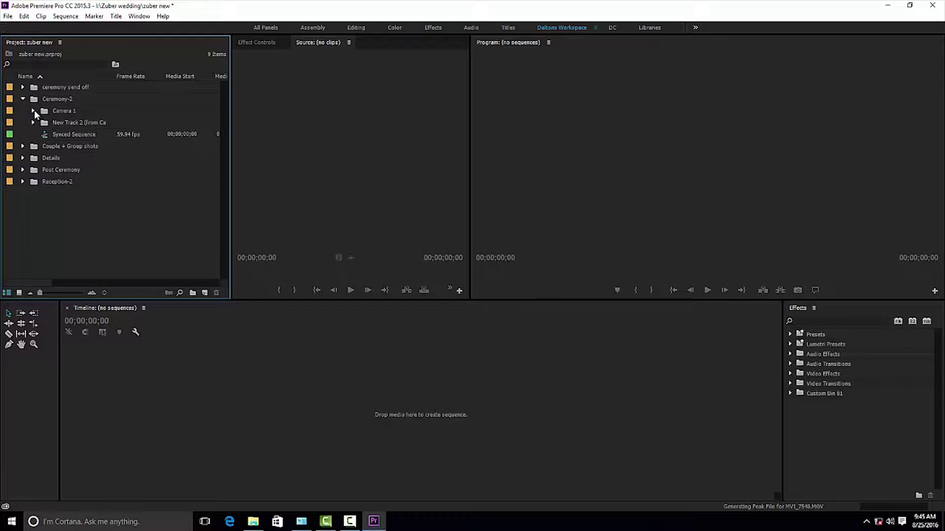
pyautogui.click(34, 111)
pyautogui.click(33, 111)
pyautogui.click(33, 123)
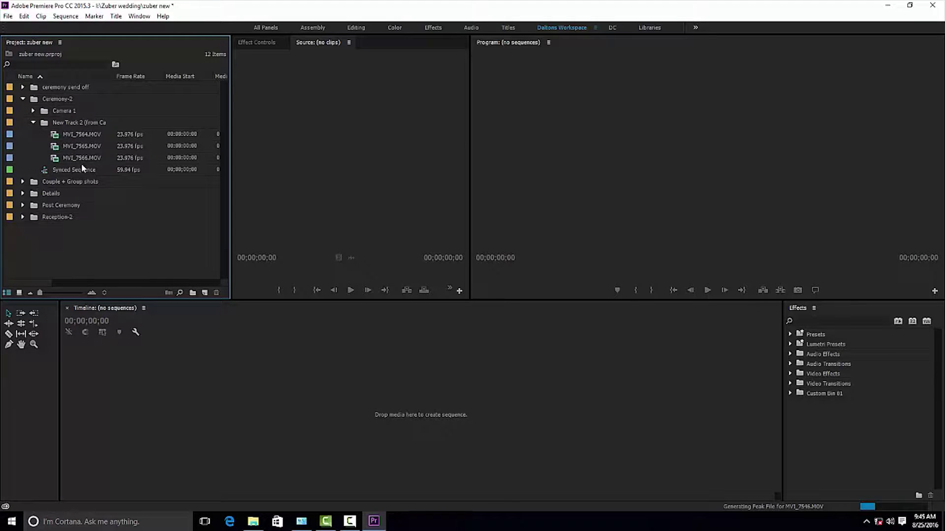
pyautogui.click(33, 123)
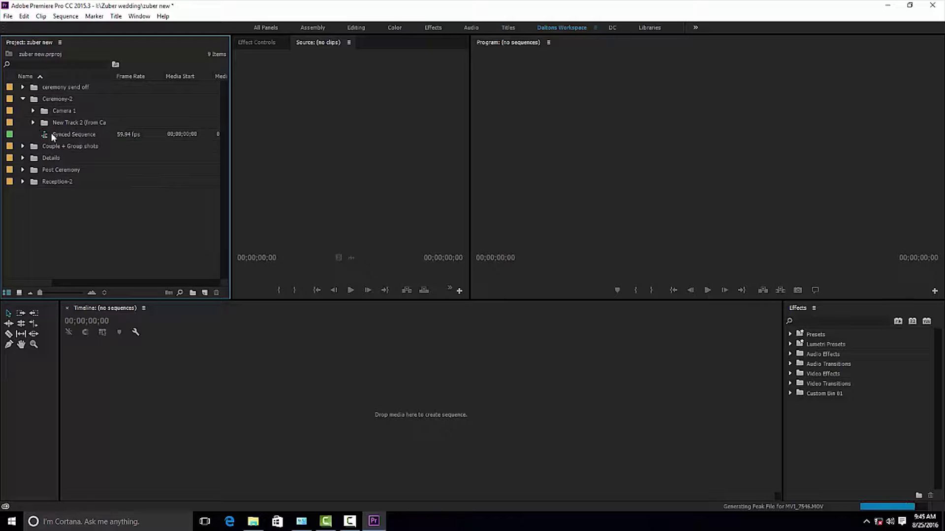
pyautogui.rightClick(81, 133)
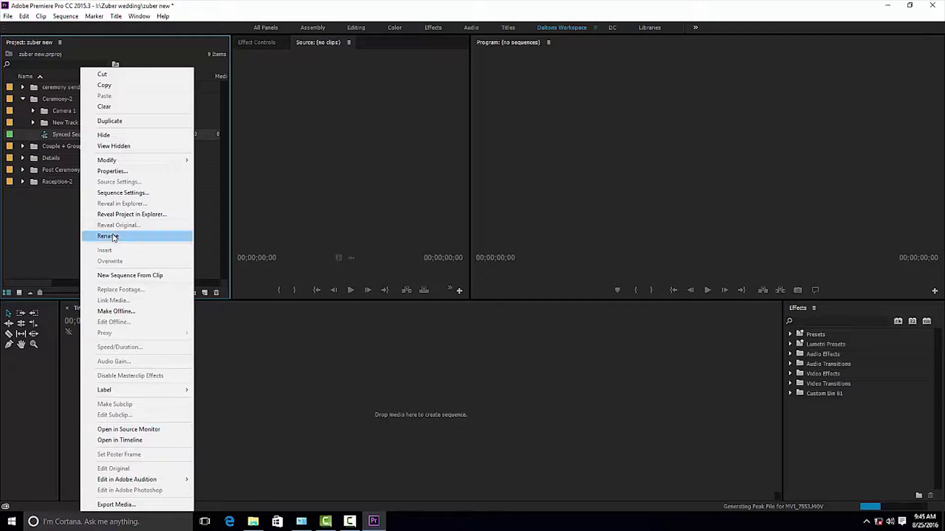
pyautogui.click(112, 237)
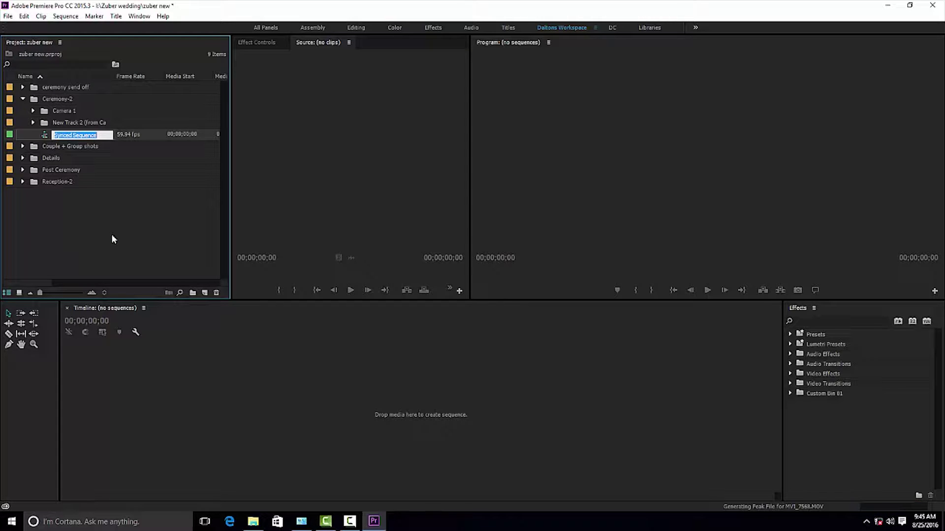
pyautogui.write('Ceremony')
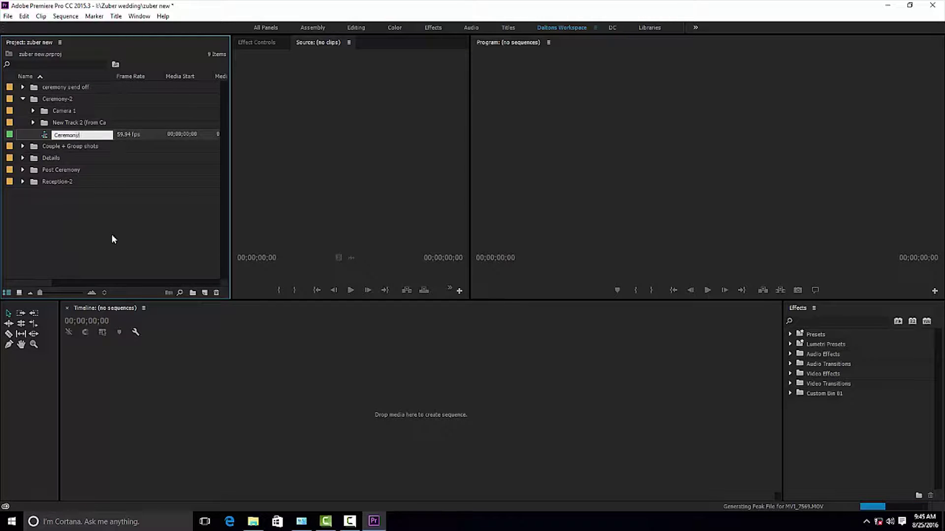
pyautogui.press('Return')
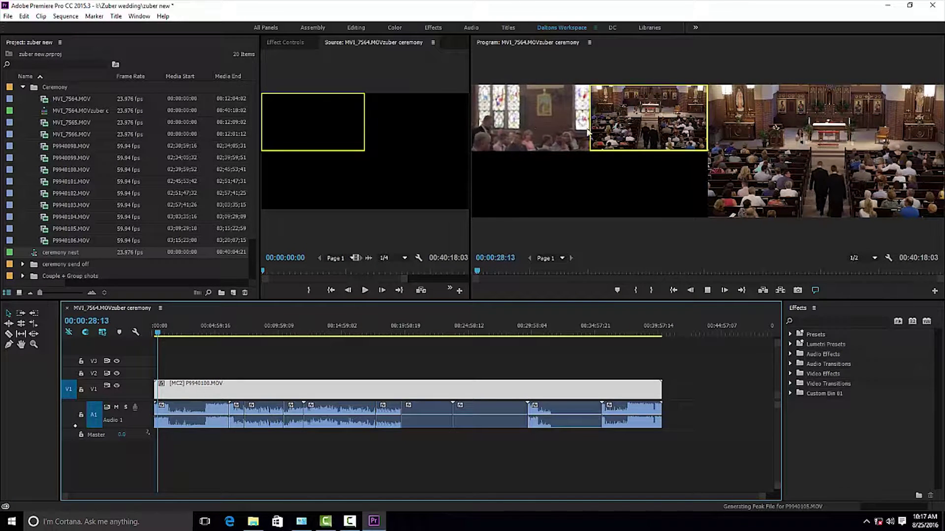
# Switch the playing ceremony multicam sequence repeatedly between the handheld camera and the wide church camera, ending on the handheld camera, and stop playback
pyautogui.click(504, 120)
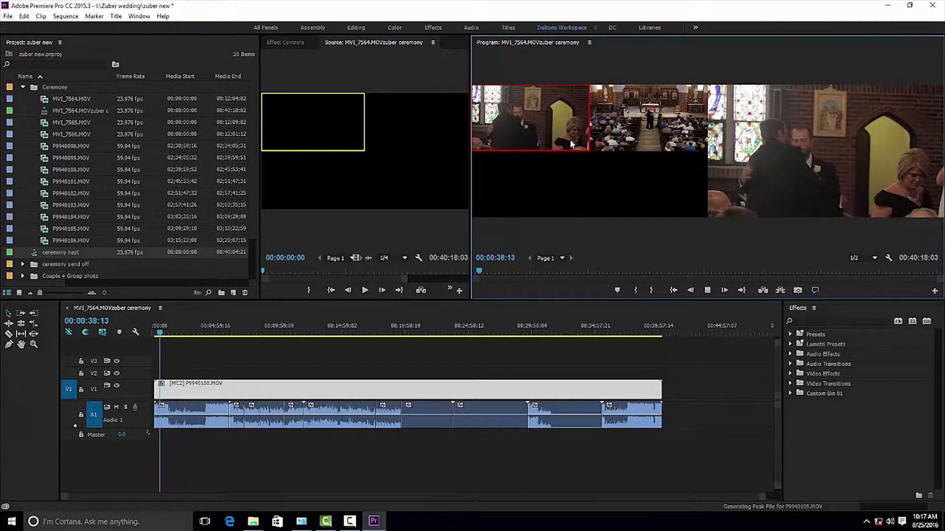
pyautogui.click(648, 123)
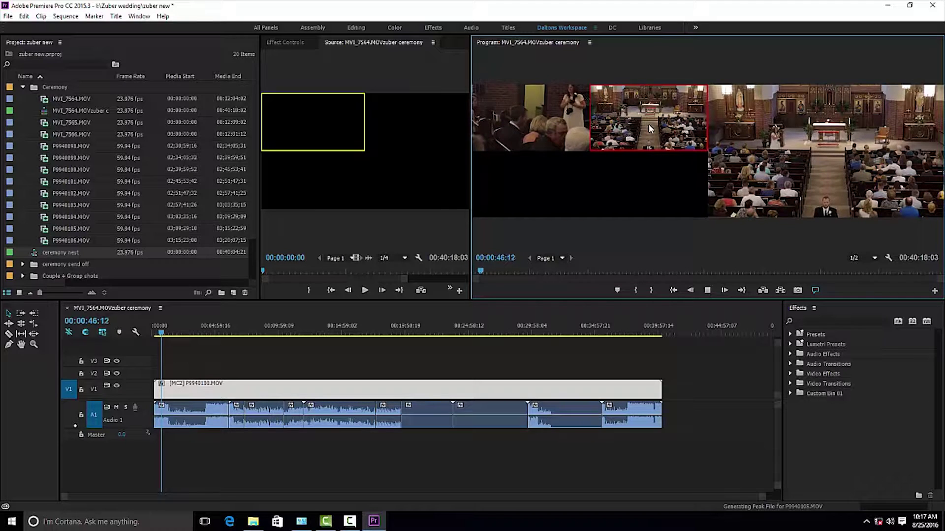
pyautogui.click(564, 119)
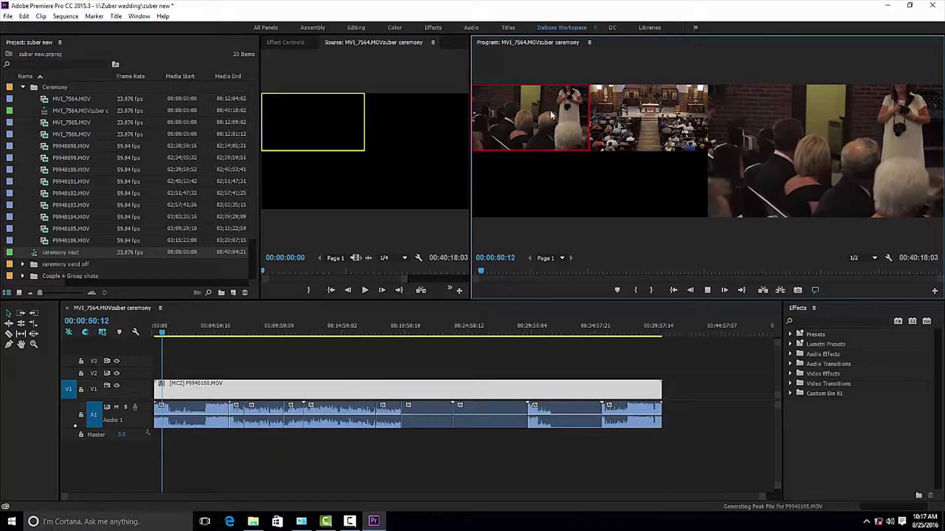
pyautogui.click(641, 117)
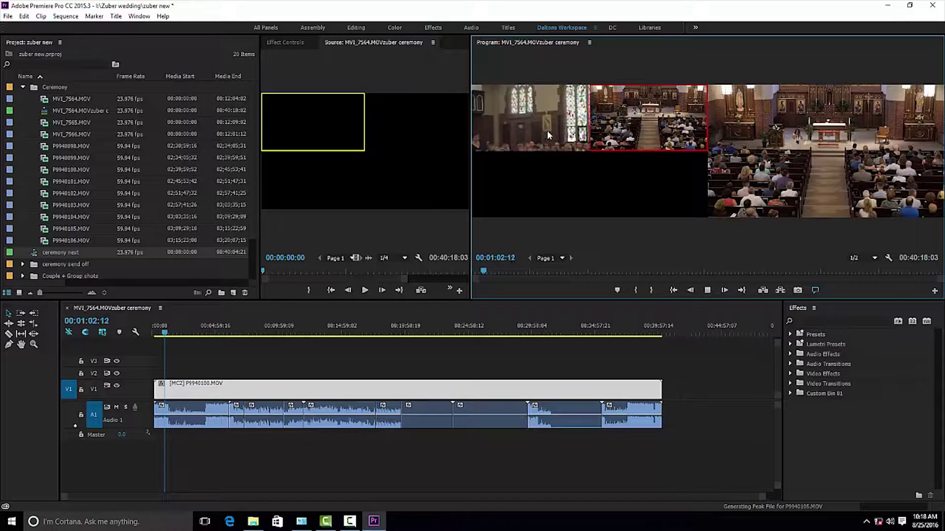
pyautogui.click(516, 133)
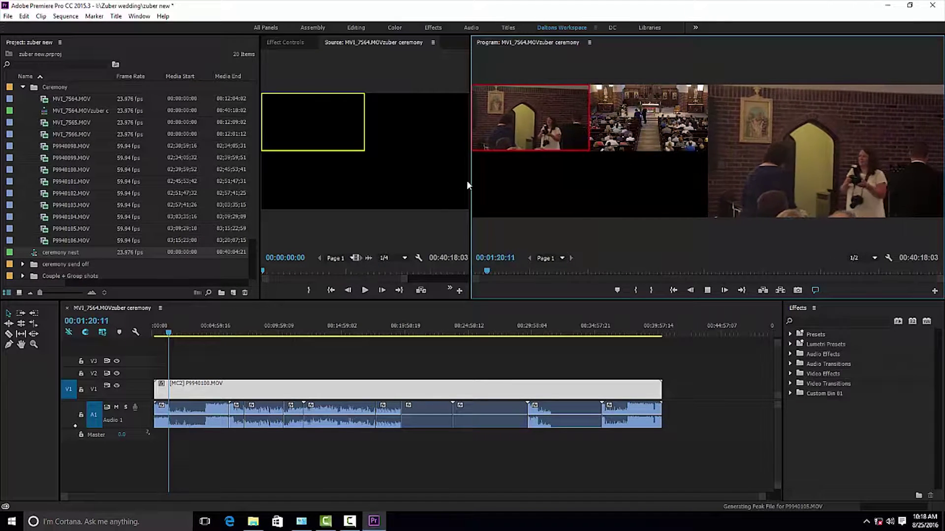
pyautogui.click(640, 121)
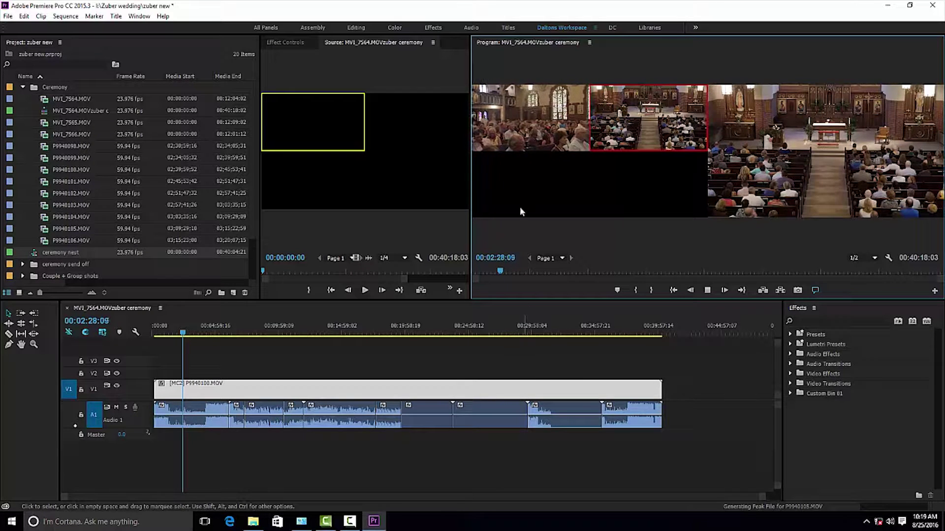
pyautogui.click(509, 123)
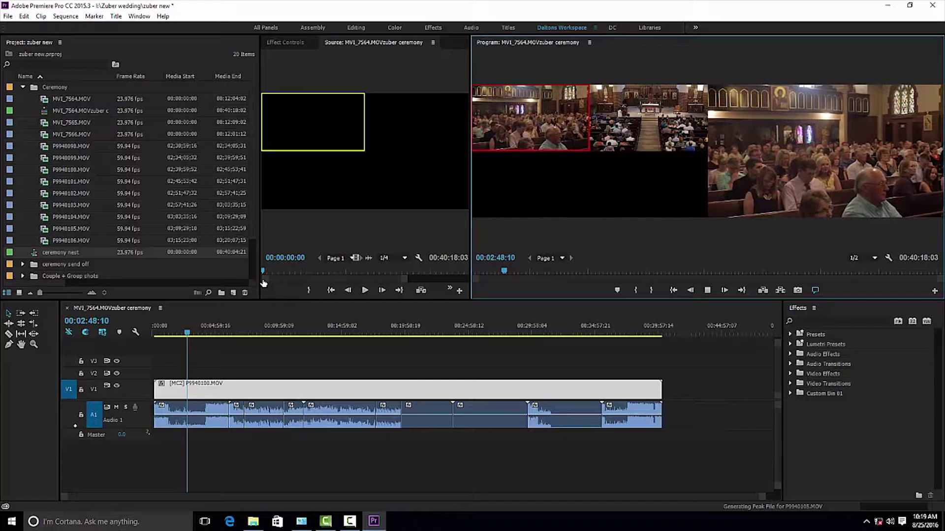
pyautogui.press('space')
# Cut the multicam video and its audio at 00:04:06:02 in the ceremony sequence
pyautogui.click(190, 335)
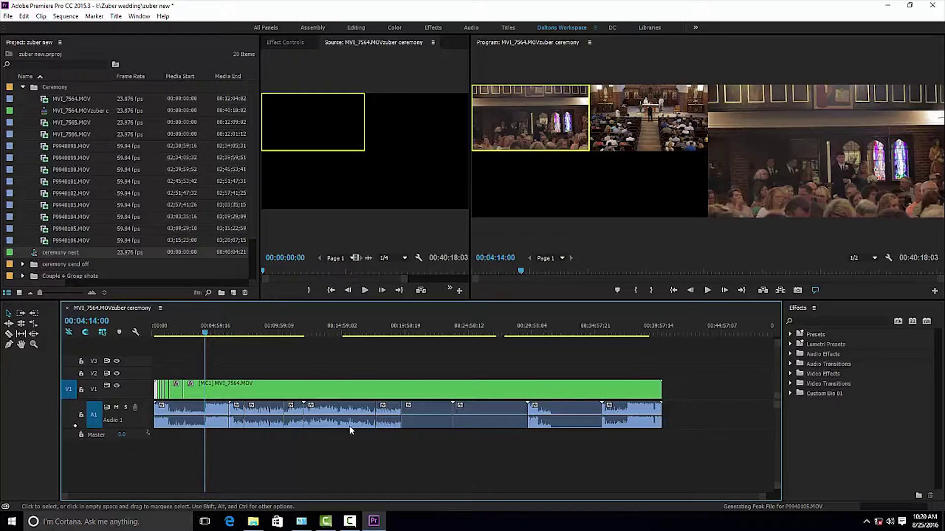
pyautogui.moveTo(202, 334); pyautogui.dragTo(206, 336)
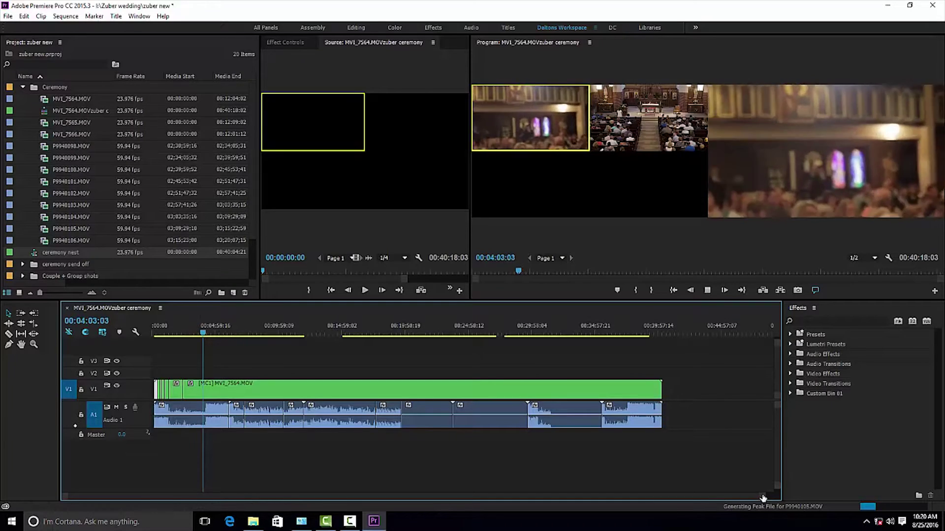
pyautogui.moveTo(718, 496); pyautogui.dragTo(494, 450)
pyautogui.moveTo(278, 326)
pyautogui.mouseDown()
pyautogui.moveTo(291, 333)
pyautogui.moveTo(278, 332)
pyautogui.mouseUp()
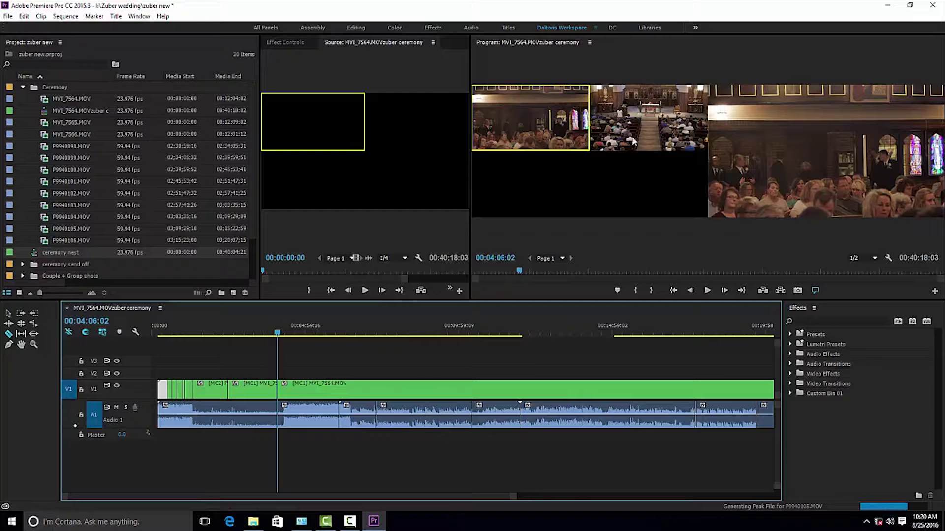
# Cut the audio at the multicam edit near 00:01:21 and ripple delete the video and audio from there to 00:04:06:02
pyautogui.moveTo(278, 333); pyautogui.dragTo(206, 334)
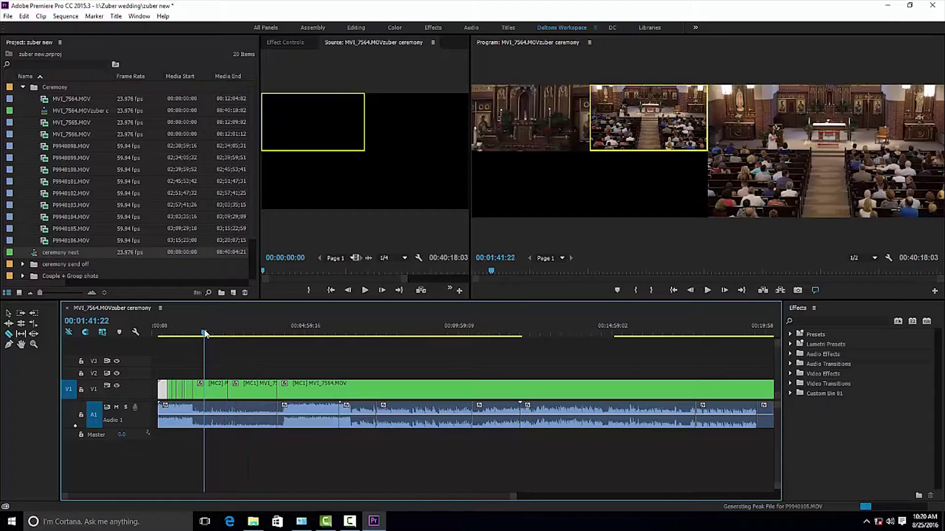
pyautogui.click(275, 337)
pyautogui.moveTo(276, 339); pyautogui.dragTo(188, 343)
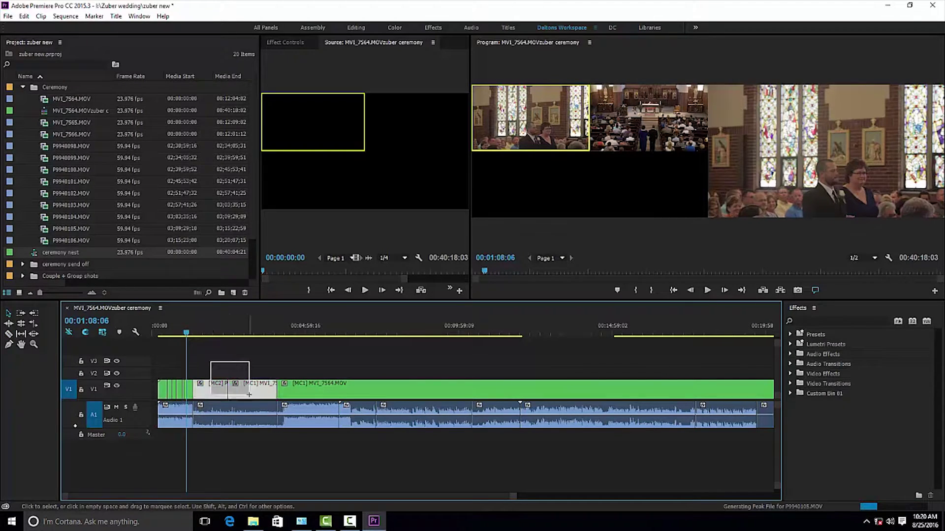
pyautogui.moveTo(249, 395); pyautogui.dragTo(264, 418)
pyautogui.rightClick(259, 386)
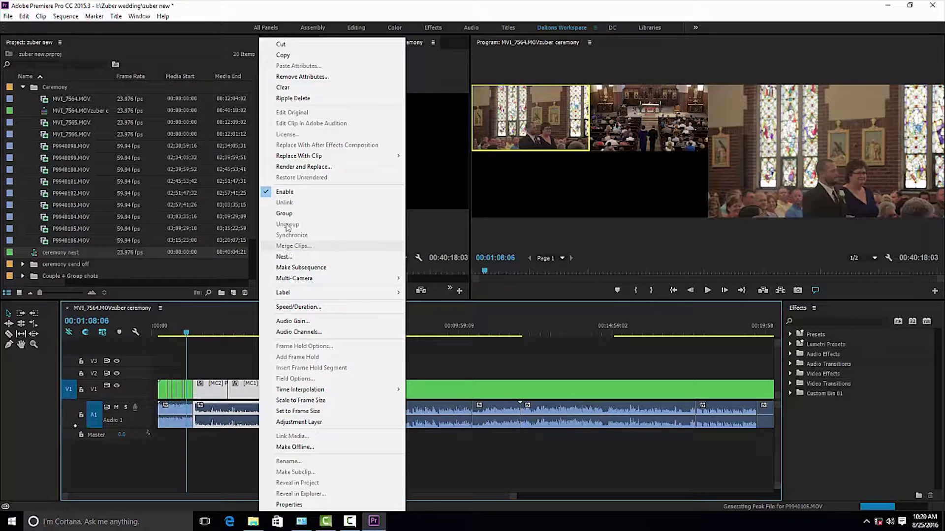
pyautogui.click(293, 98)
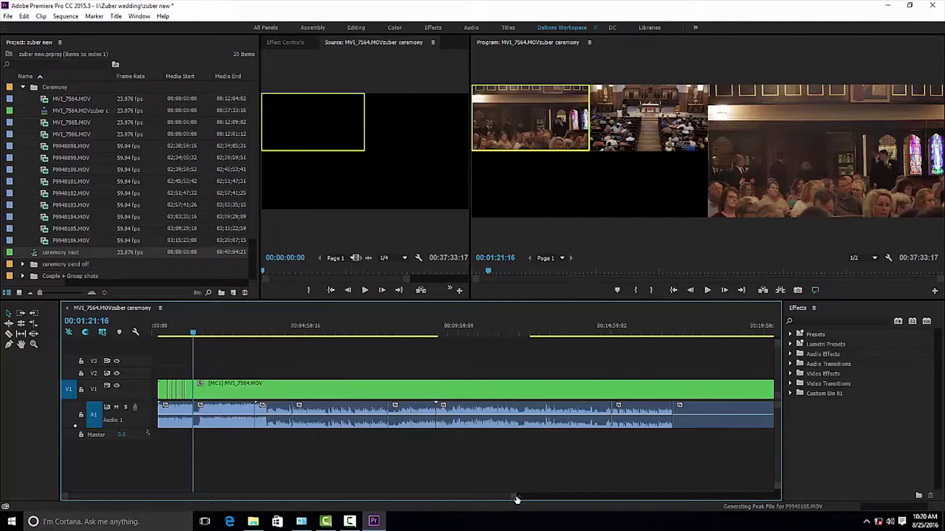
# Review the footage just after the cut near 00:01:21 and switch the multicam clip that starts there to the wide church camera
pyautogui.scroll(5, 516, 500)
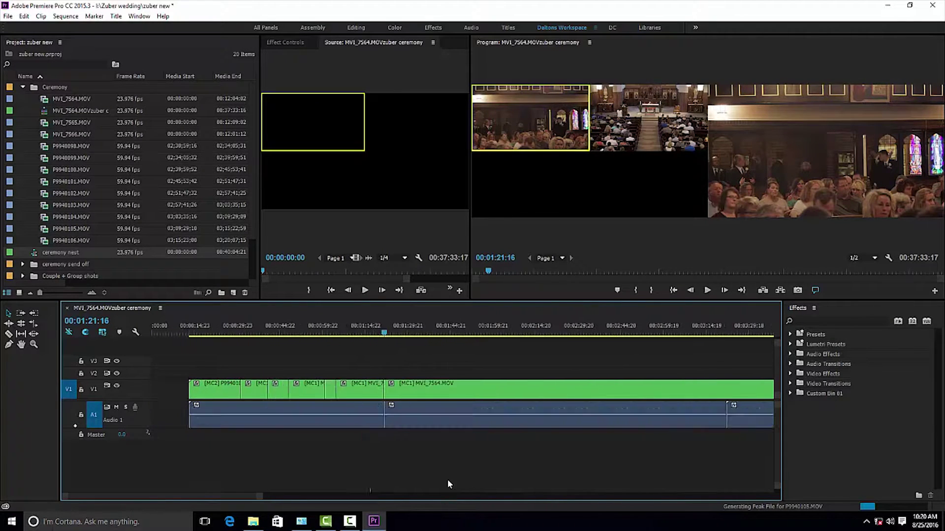
pyautogui.scroll(1, 447, 480)
pyautogui.moveTo(406, 333); pyautogui.dragTo(410, 333)
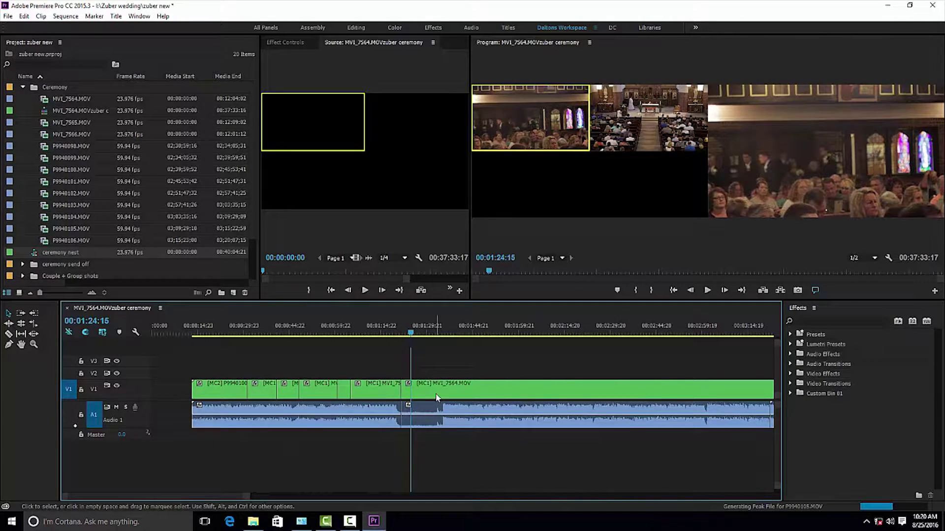
pyautogui.click(436, 393)
pyautogui.press('space')
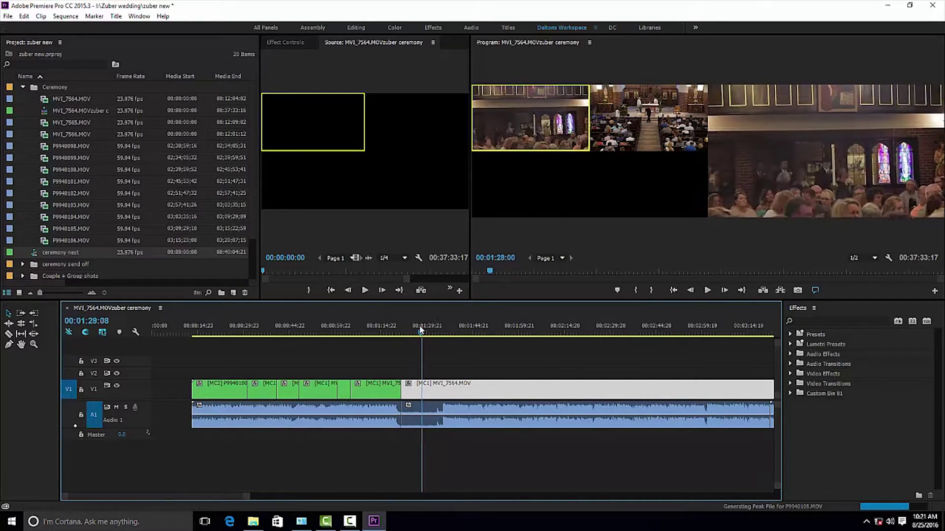
pyautogui.click(406, 336)
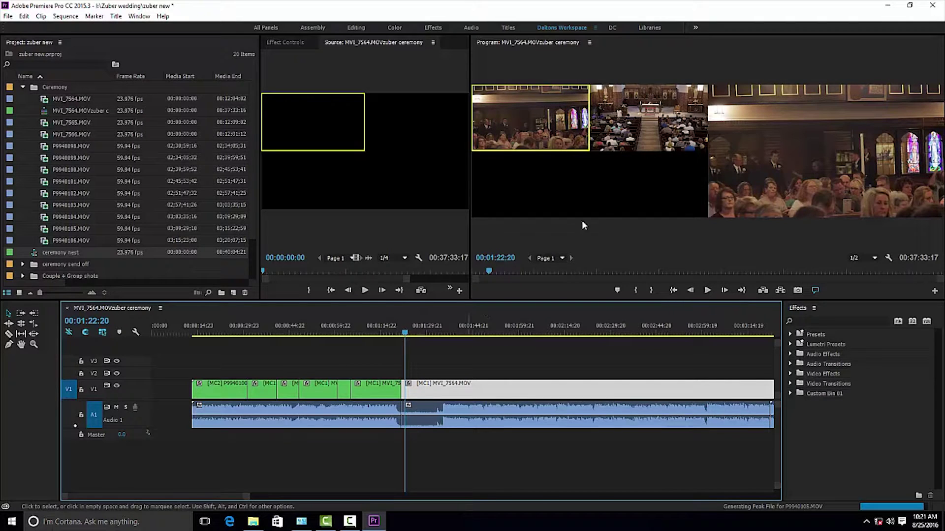
pyautogui.click(637, 138)
# Play the ceremony sequence and switch live between the handheld camera and the wide church camera, ending on the wide camera near 00:30:59
pyautogui.press('space')
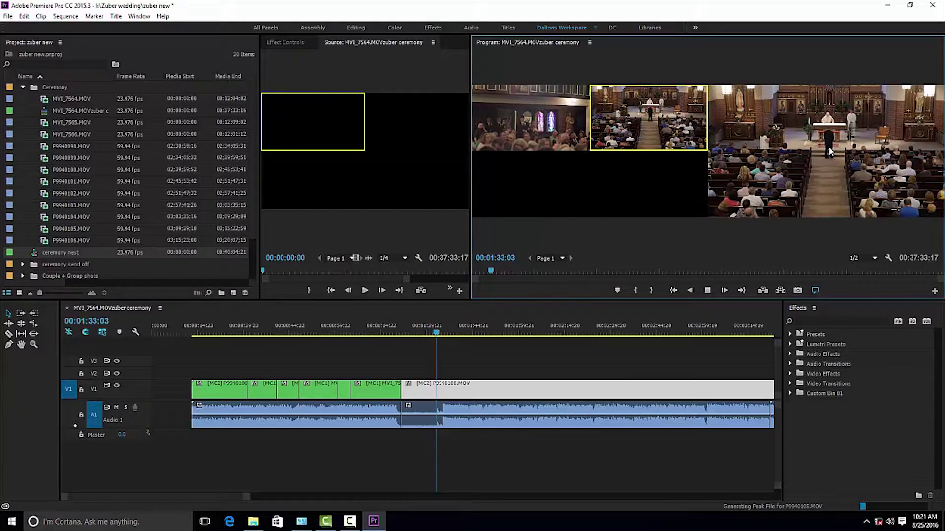
pyautogui.click(538, 128)
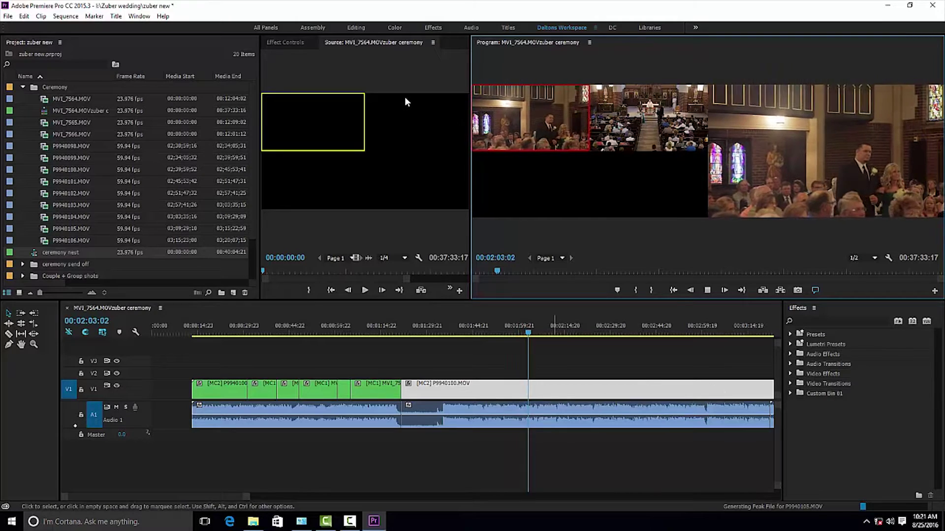
pyautogui.click(653, 123)
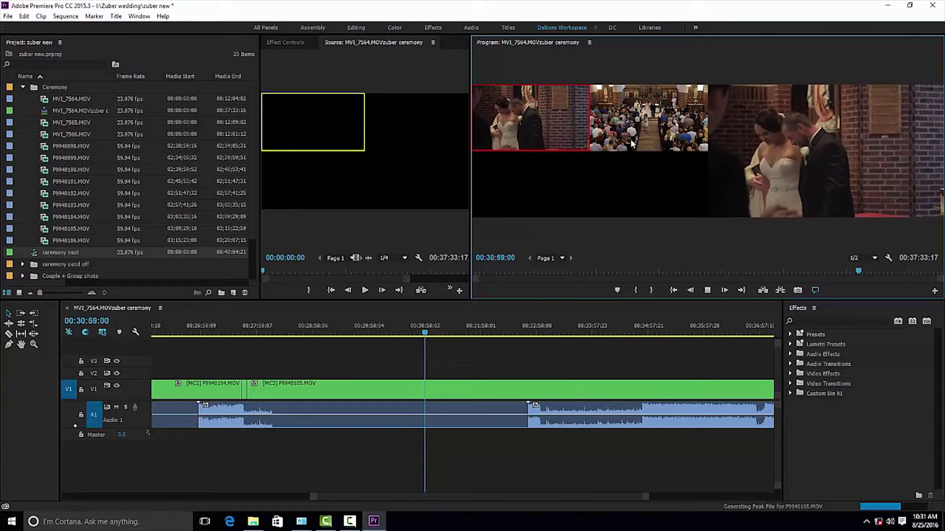
pyautogui.click(643, 120)
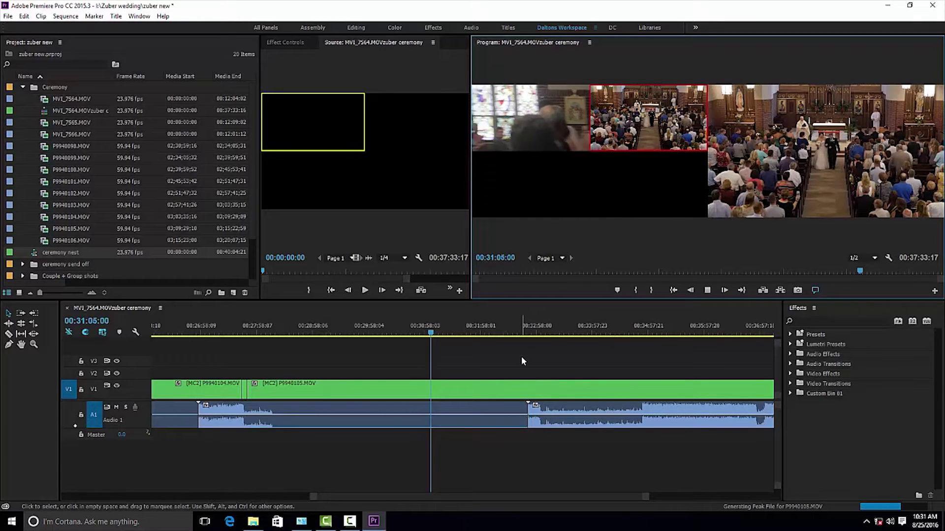
# Stop playback and cut the multicam video and its audio at 00:31:45:02, during the wedding party's walk out
pyautogui.click(439, 333)
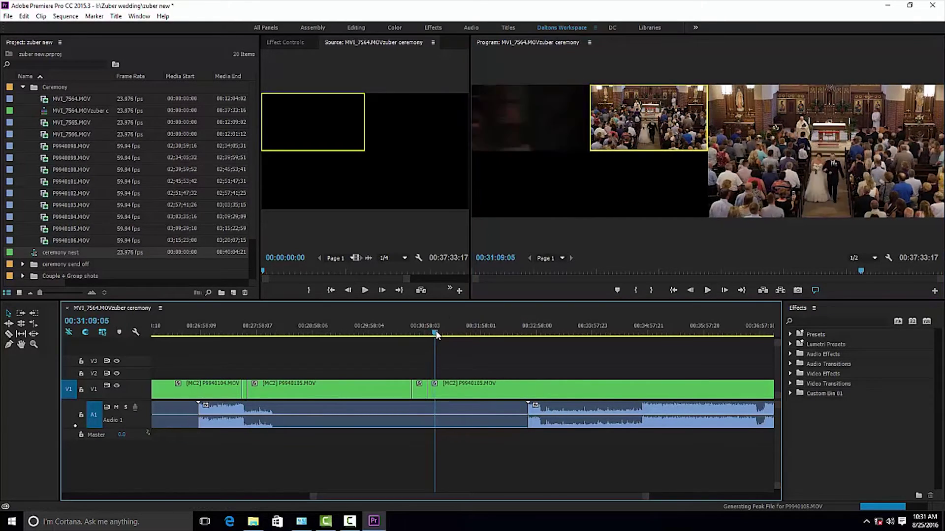
pyautogui.moveTo(440, 334); pyautogui.dragTo(461, 336)
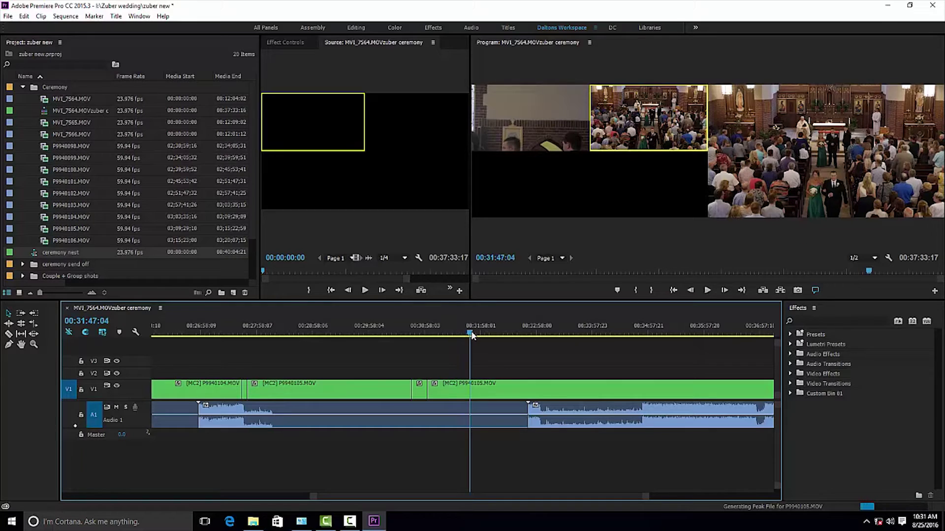
pyautogui.moveTo(471, 334); pyautogui.dragTo(471, 334)
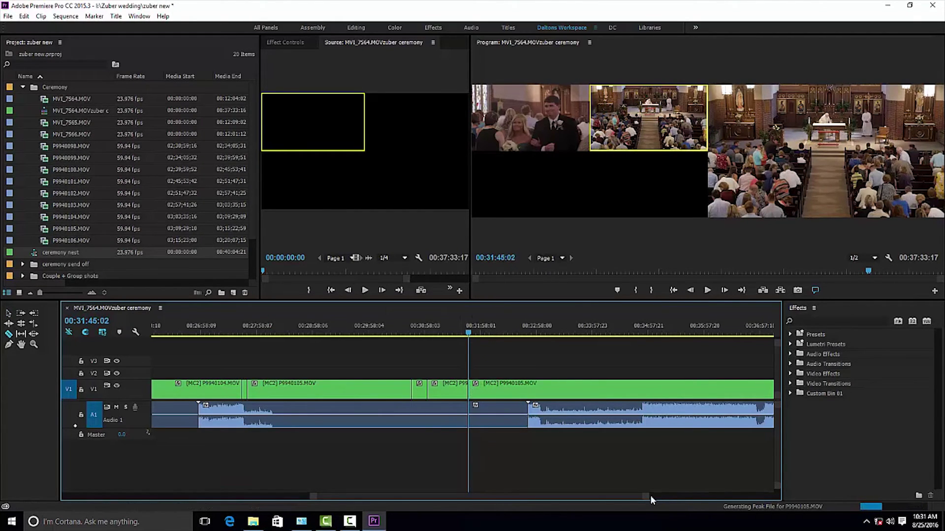
pyautogui.moveTo(648, 496); pyautogui.dragTo(716, 492)
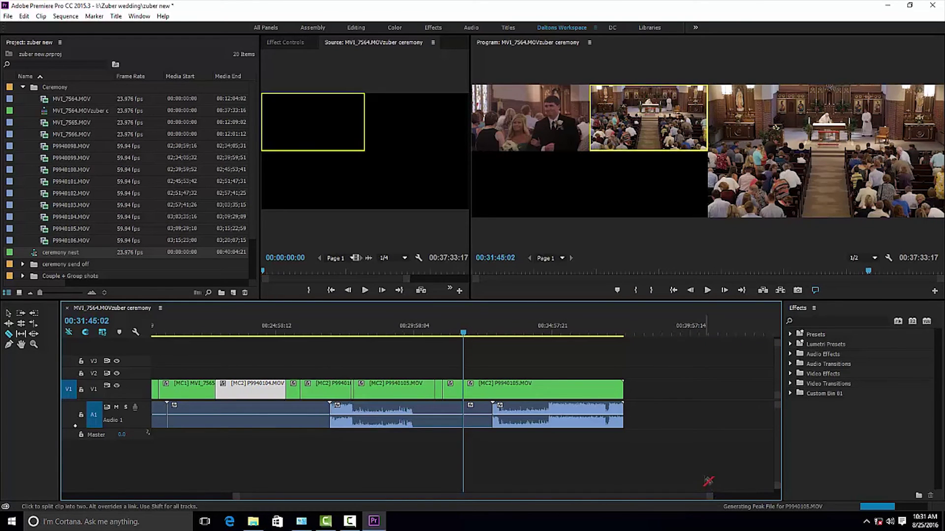